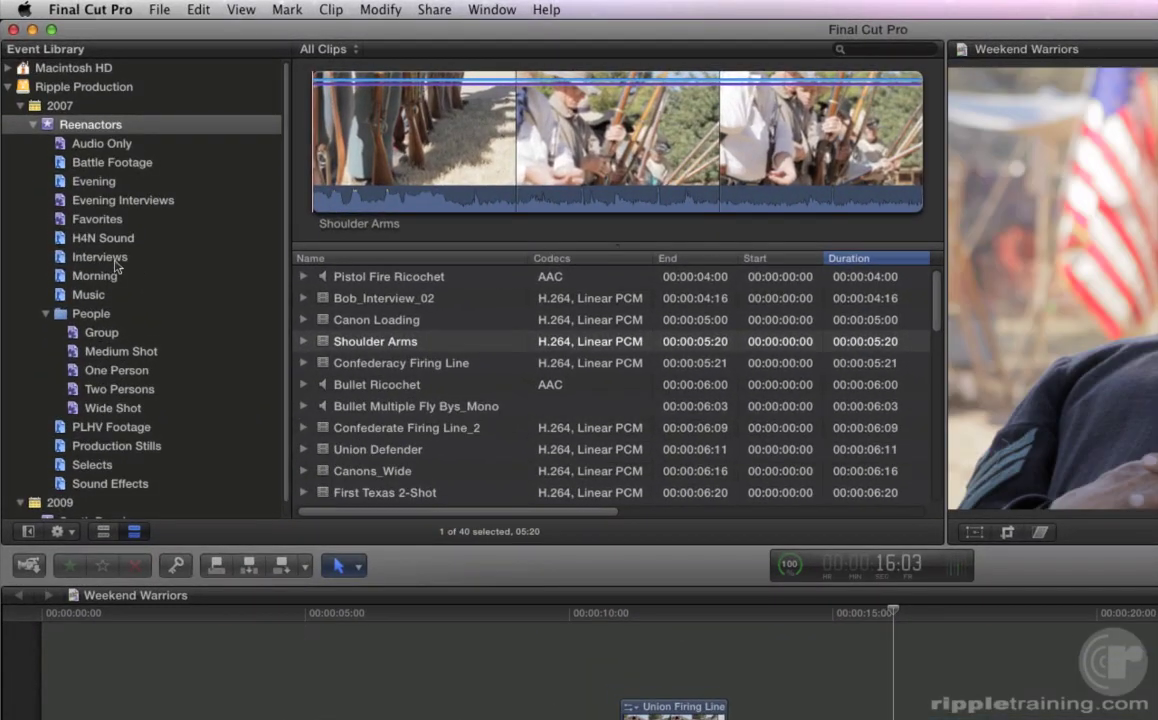
- Show the Interviews event's clips and play Bob_Interview_02 in the viewer
click(100, 257)
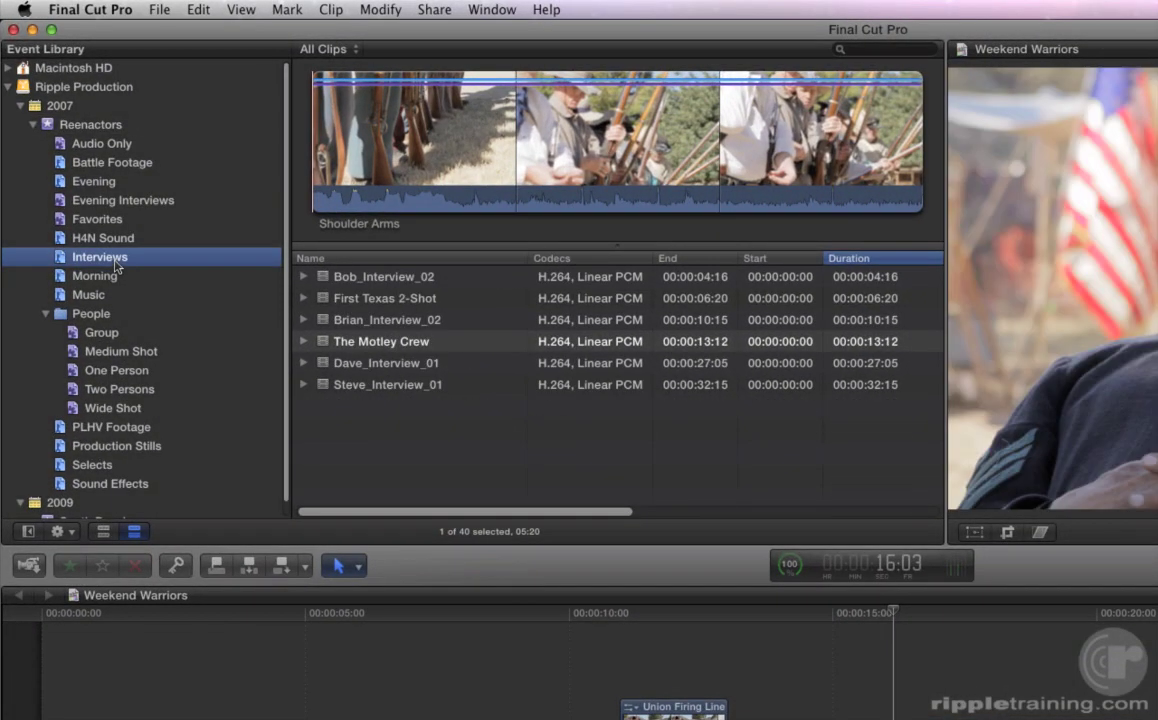
click(331, 276)
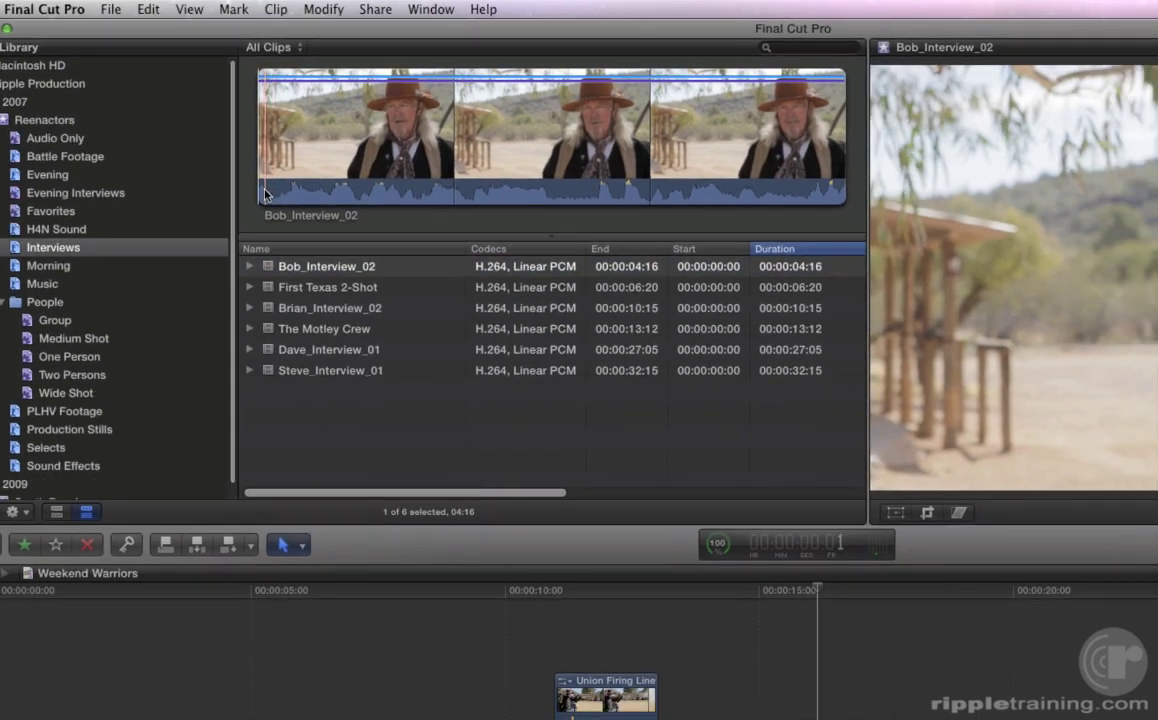
key(space)
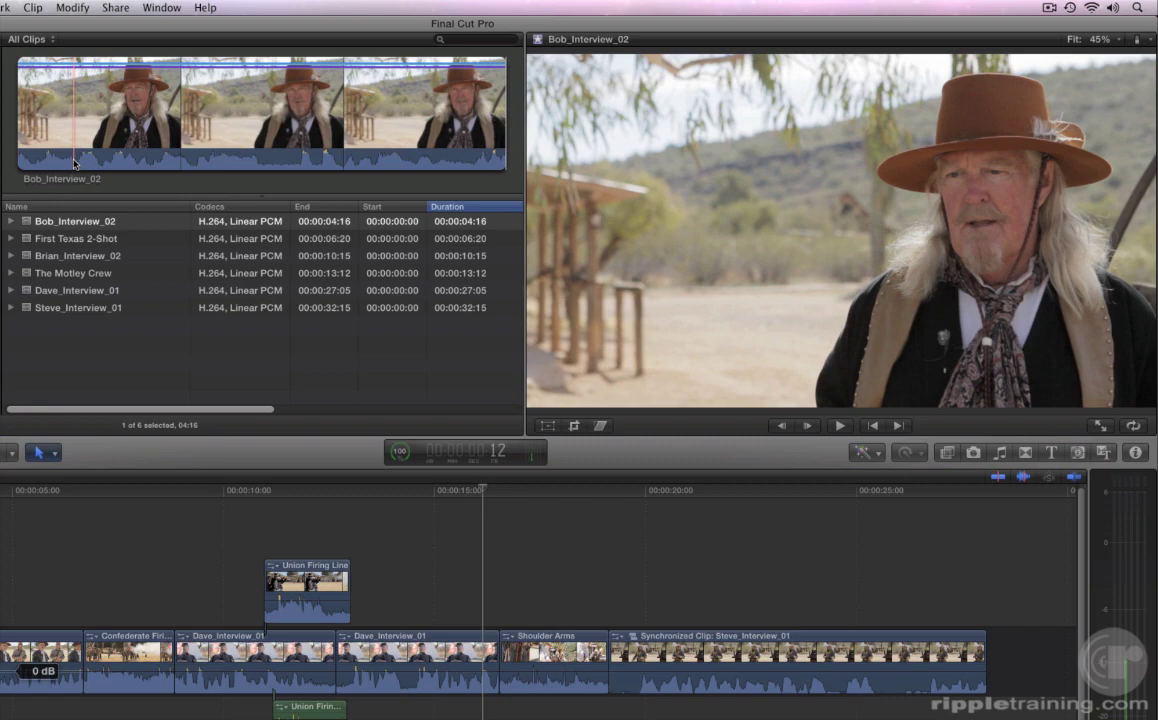
- Drop the marked Bob_Interview_02 range onto First Texas 2-Shot as Replace and add to Audition, then play it
key(i)
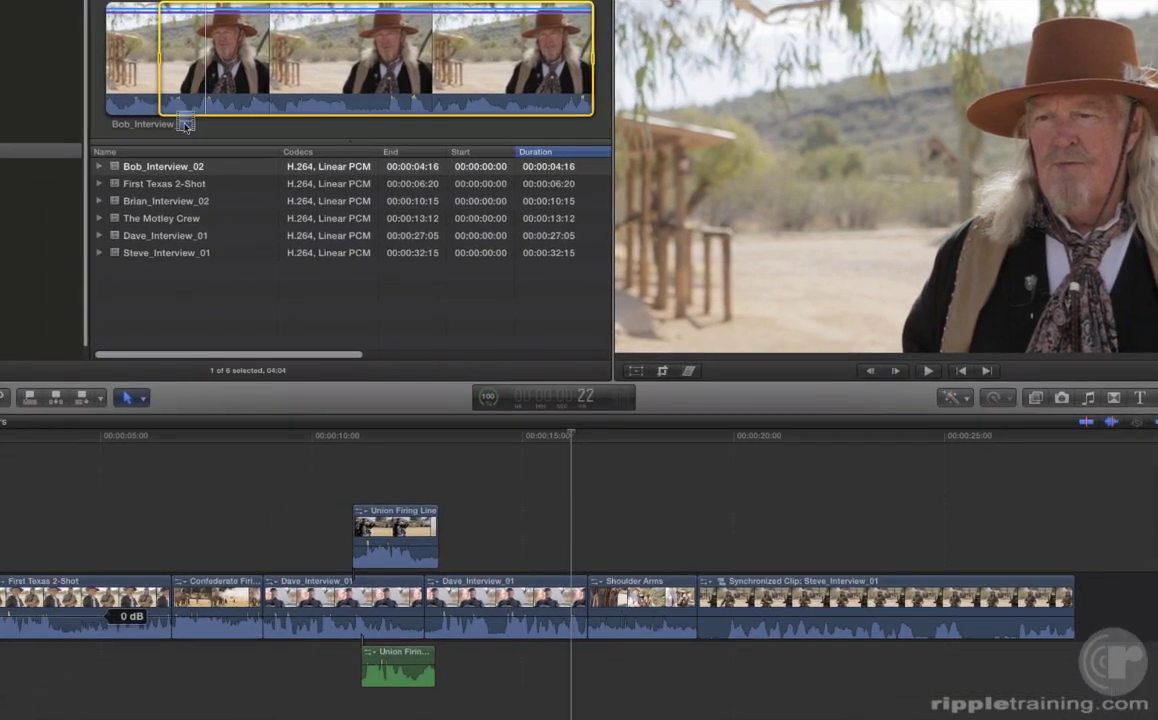
drag(185, 125, 178, 517)
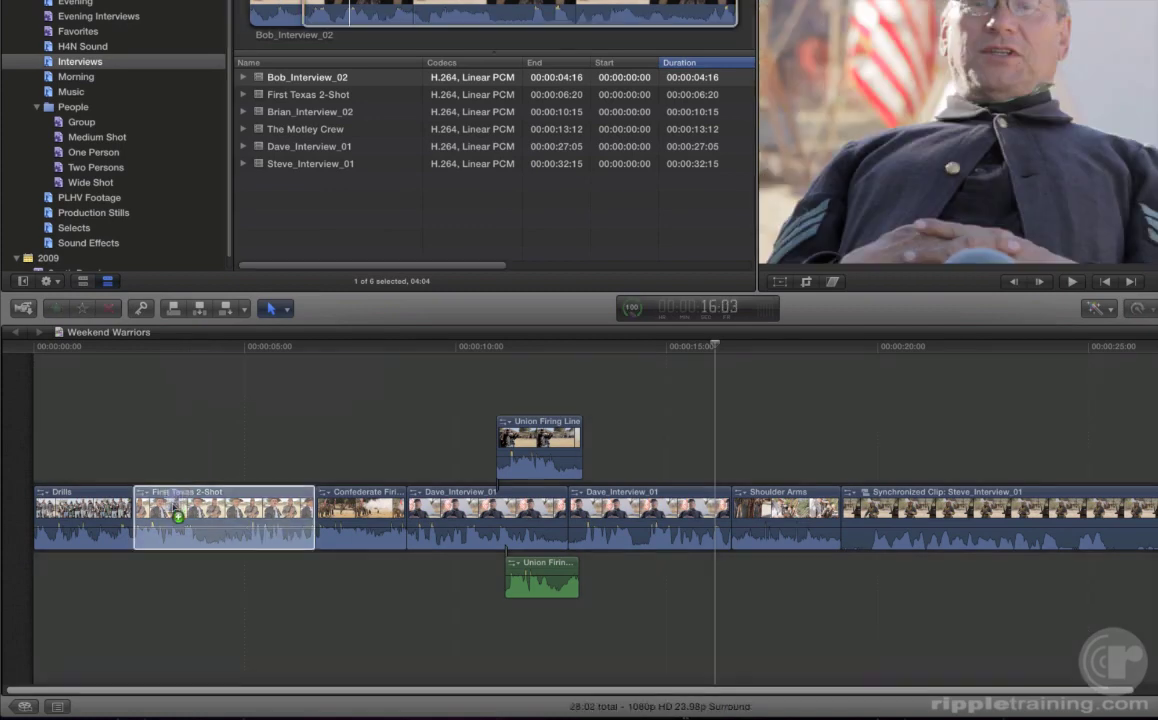
drag(178, 517, 172, 508)
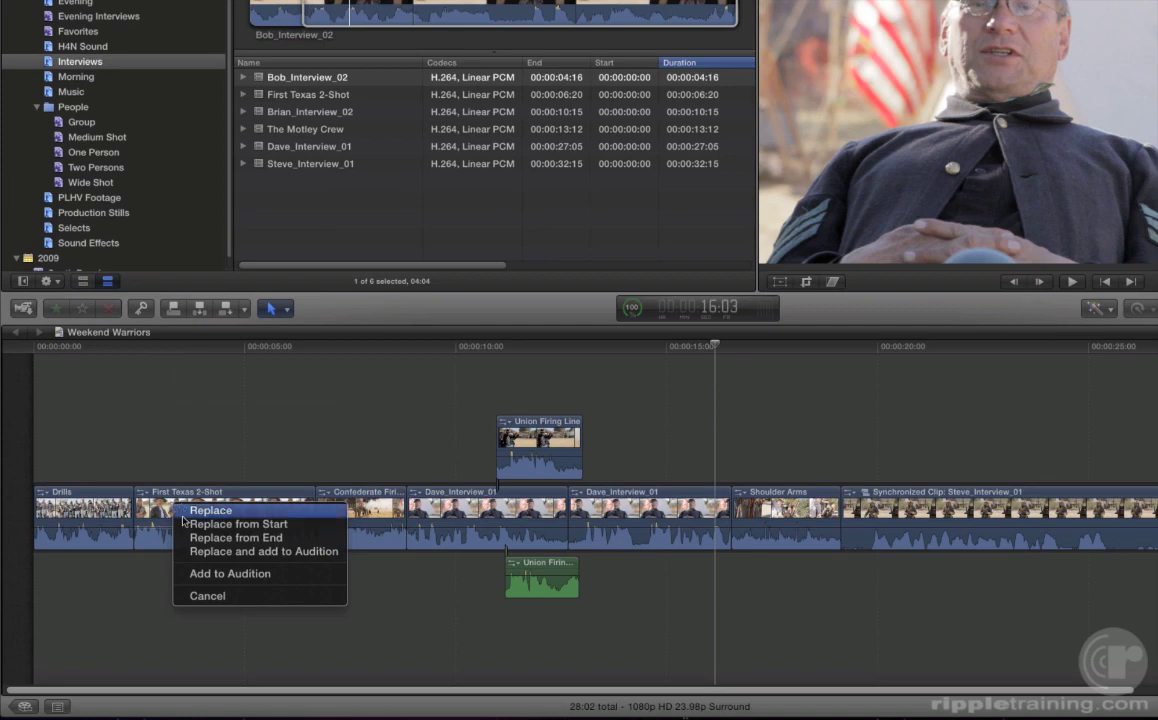
click(185, 552)
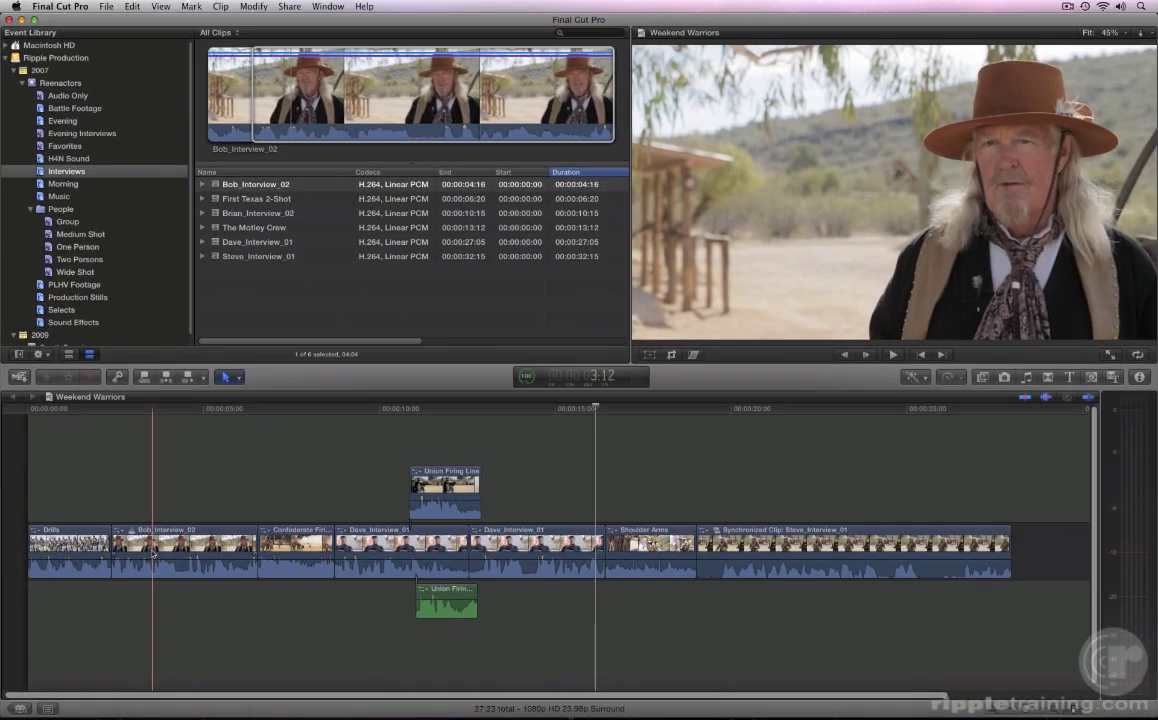
key(l)
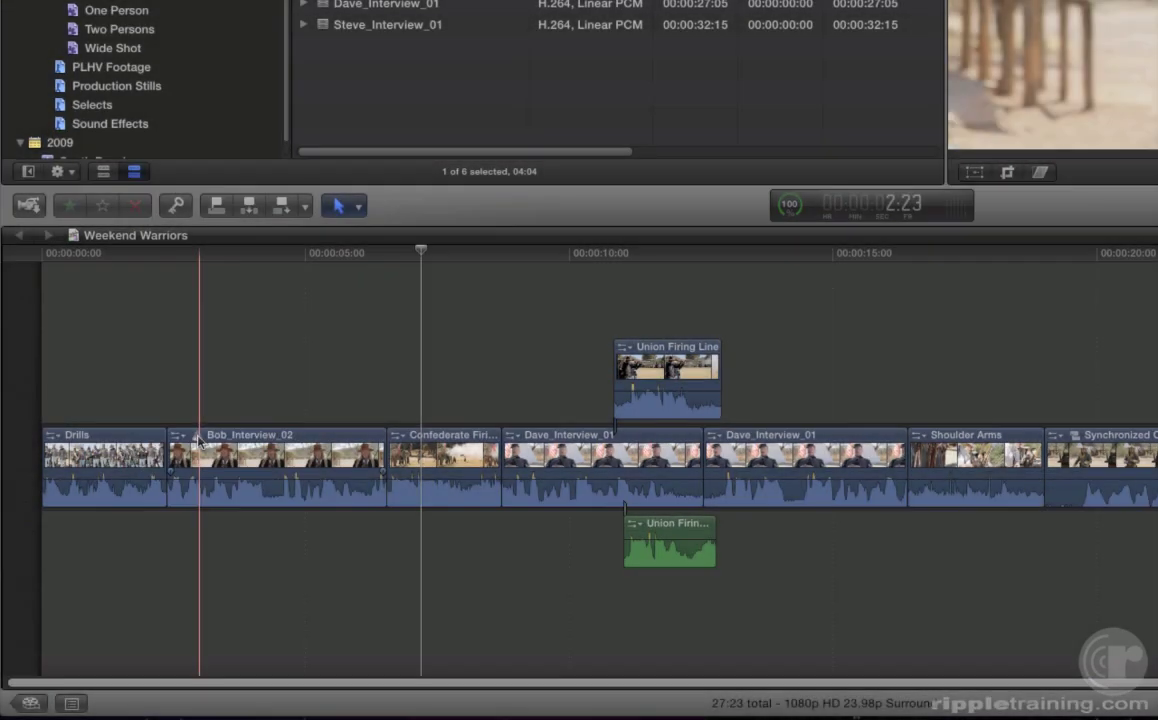
- Switch the audition pick back to First Texas 2-Shot and confirm it
click(198, 438)
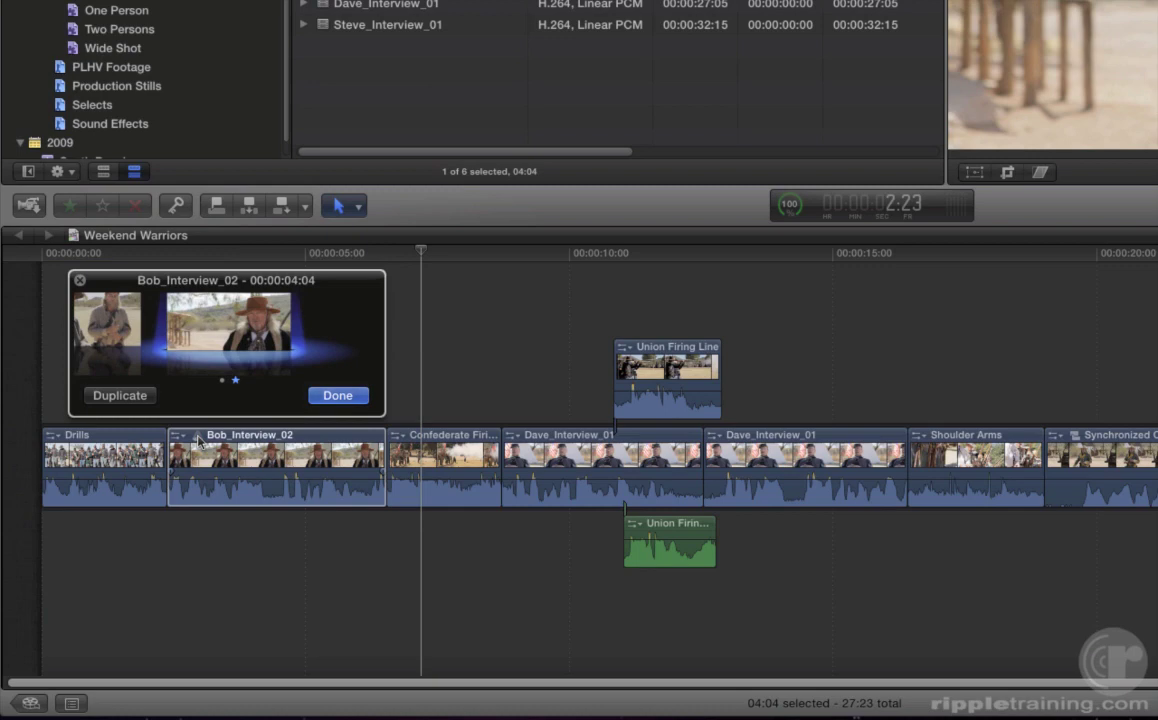
key(Left)
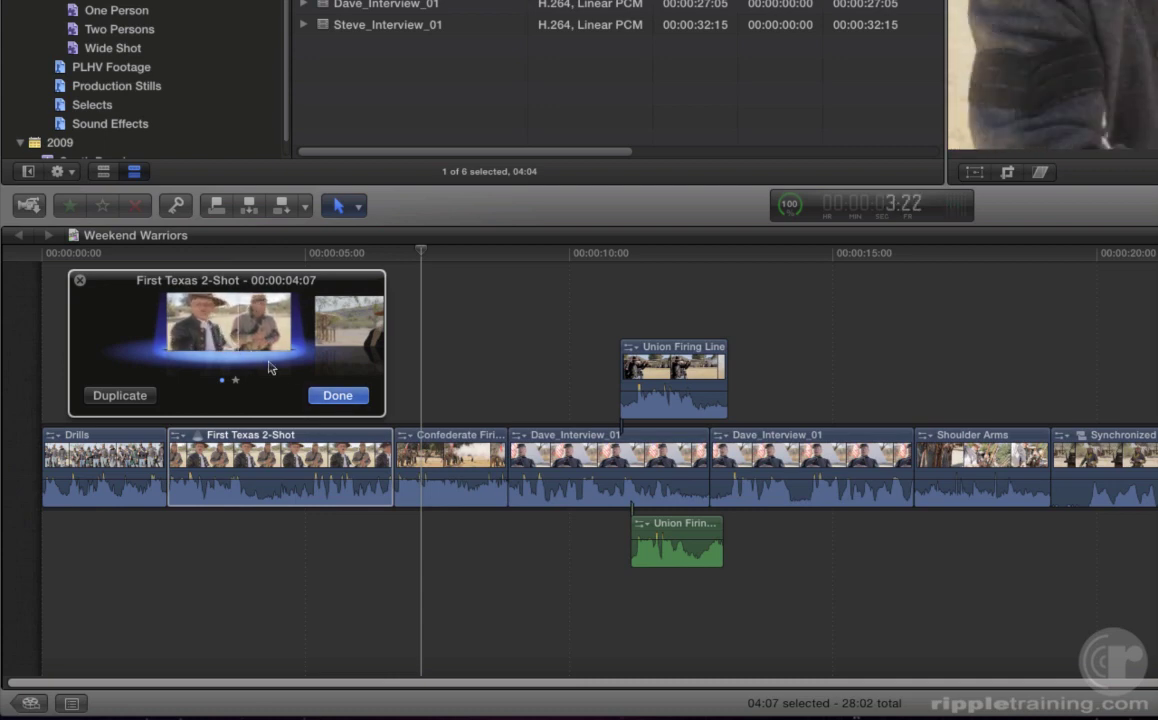
click(330, 398)
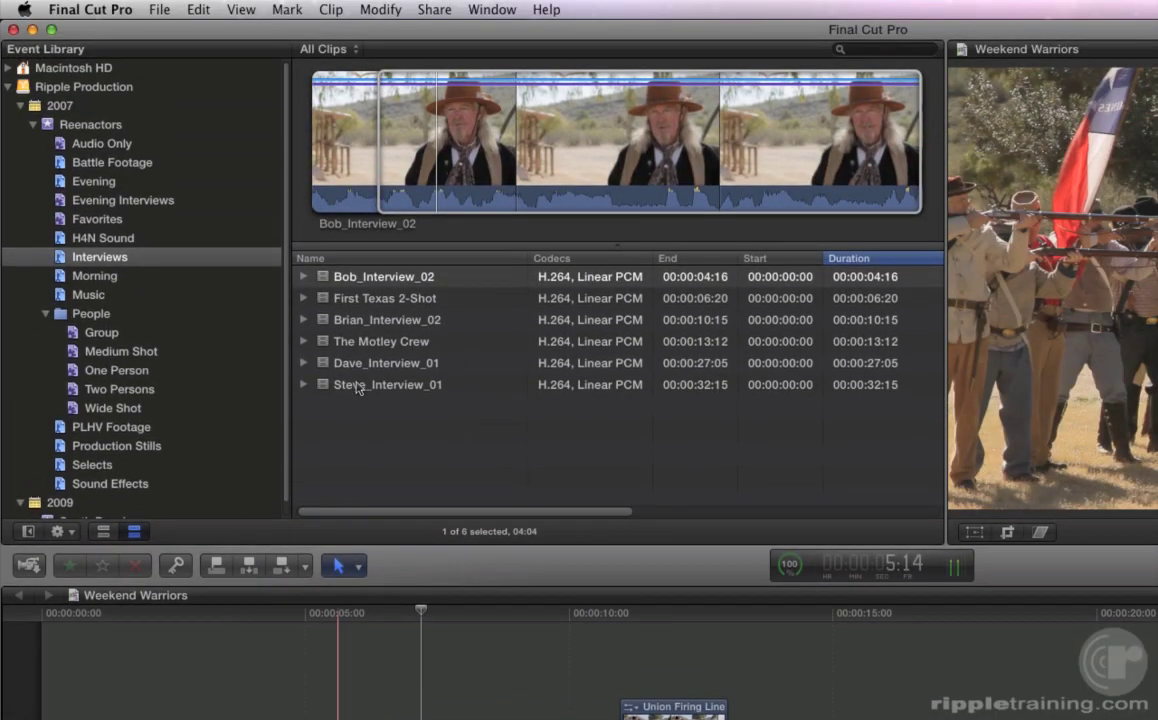
- Play Brian_Interview_02 and mark a range ending at about 8:01
click(365, 320)
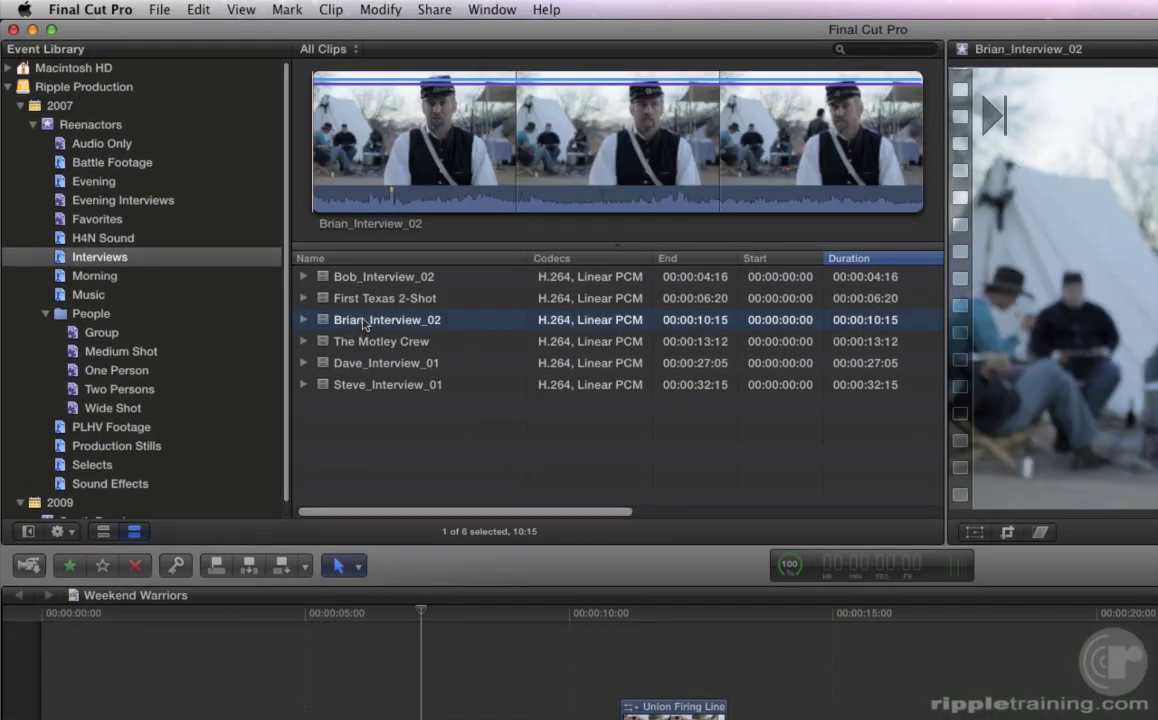
click(340, 197)
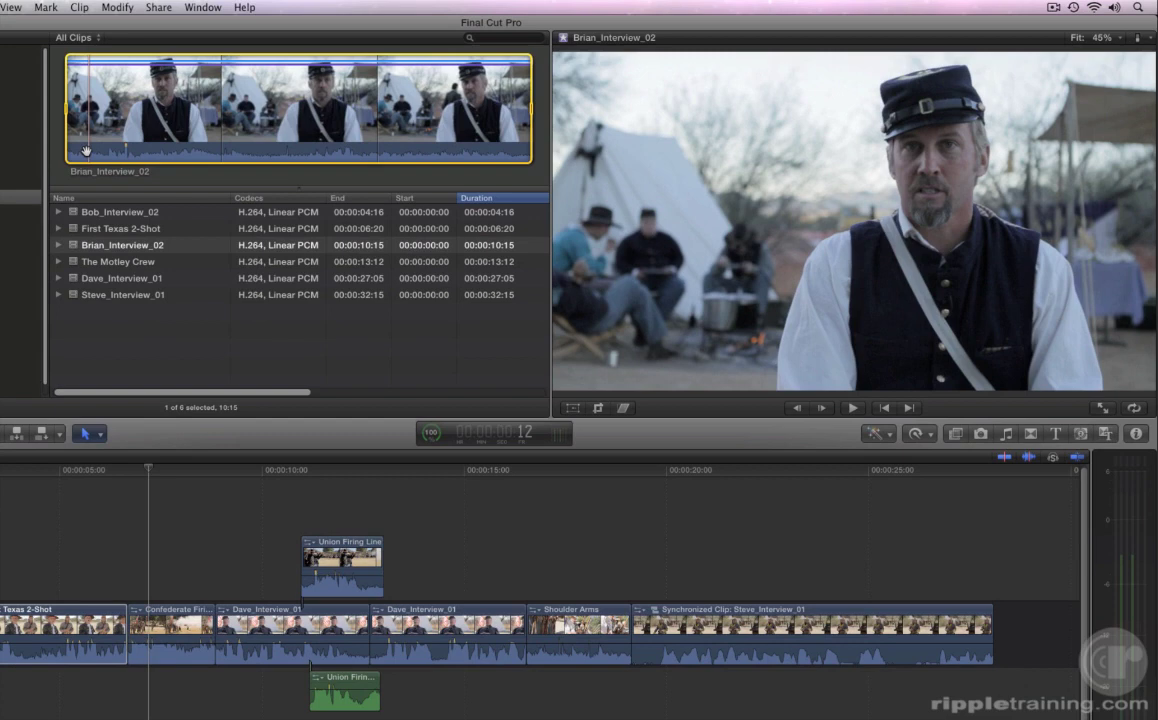
key(space)
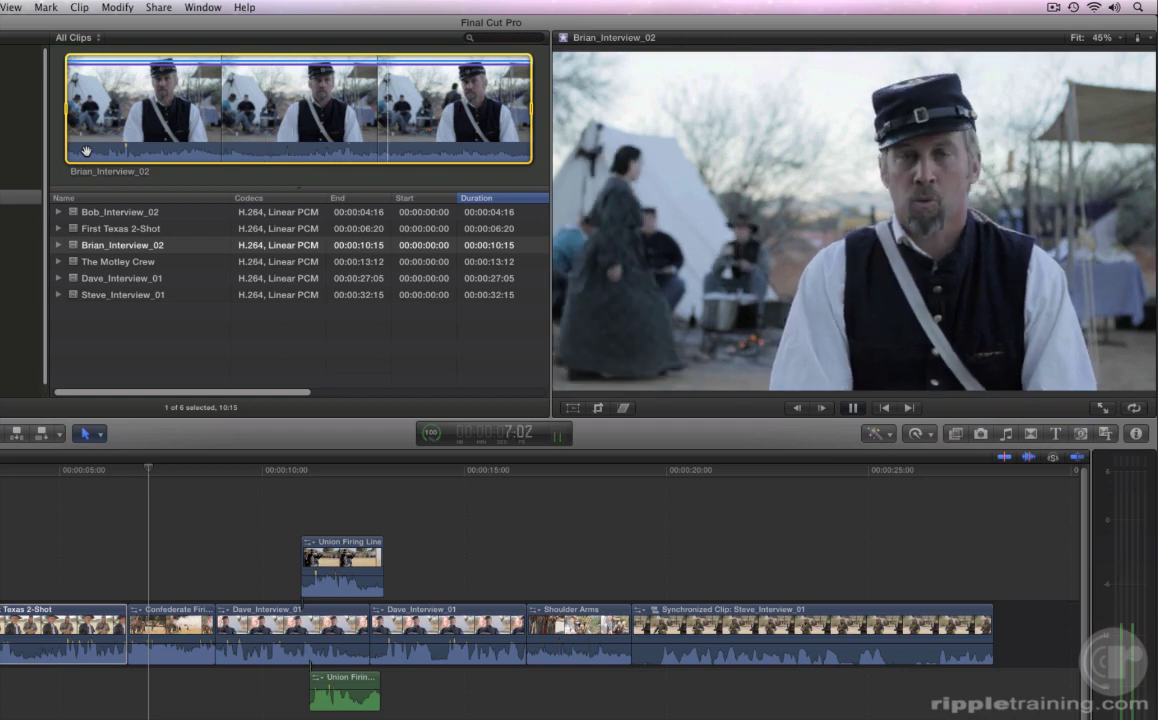
key(o)
key(space)
- Drag the Brian_Interview_02 range onto the First Texas 2-Shot audition clip
drag(97, 125, 36, 372)
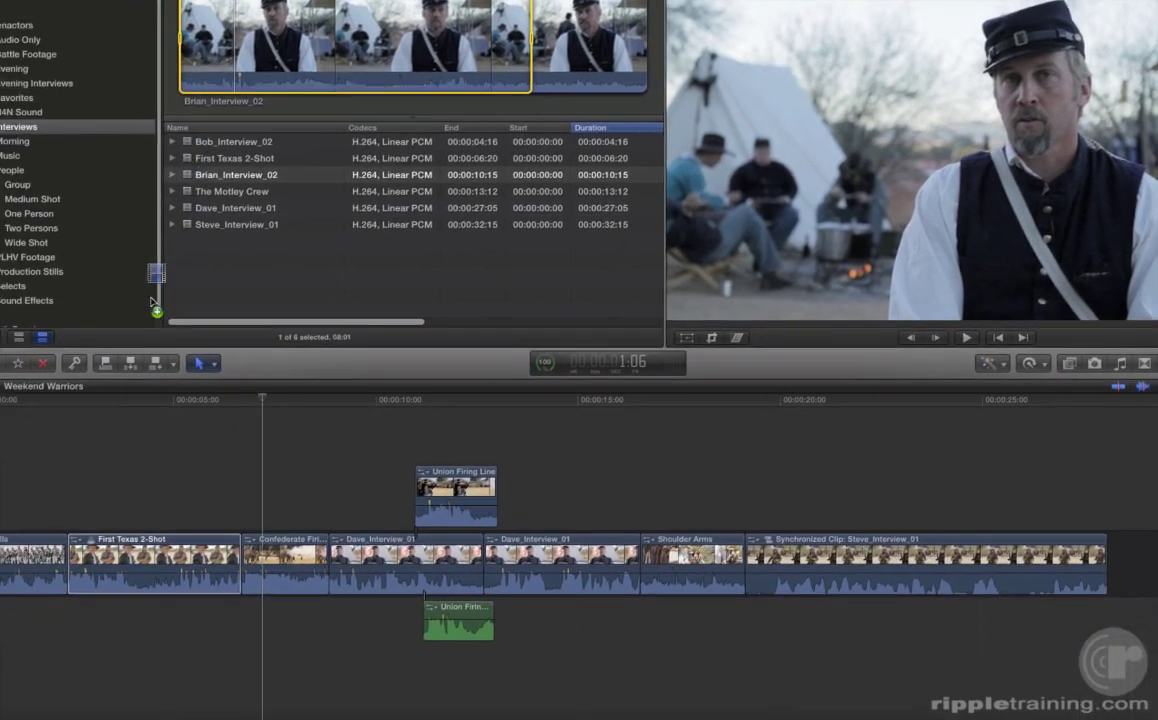
drag(152, 302, 101, 558)
drag(165, 526, 163, 521)
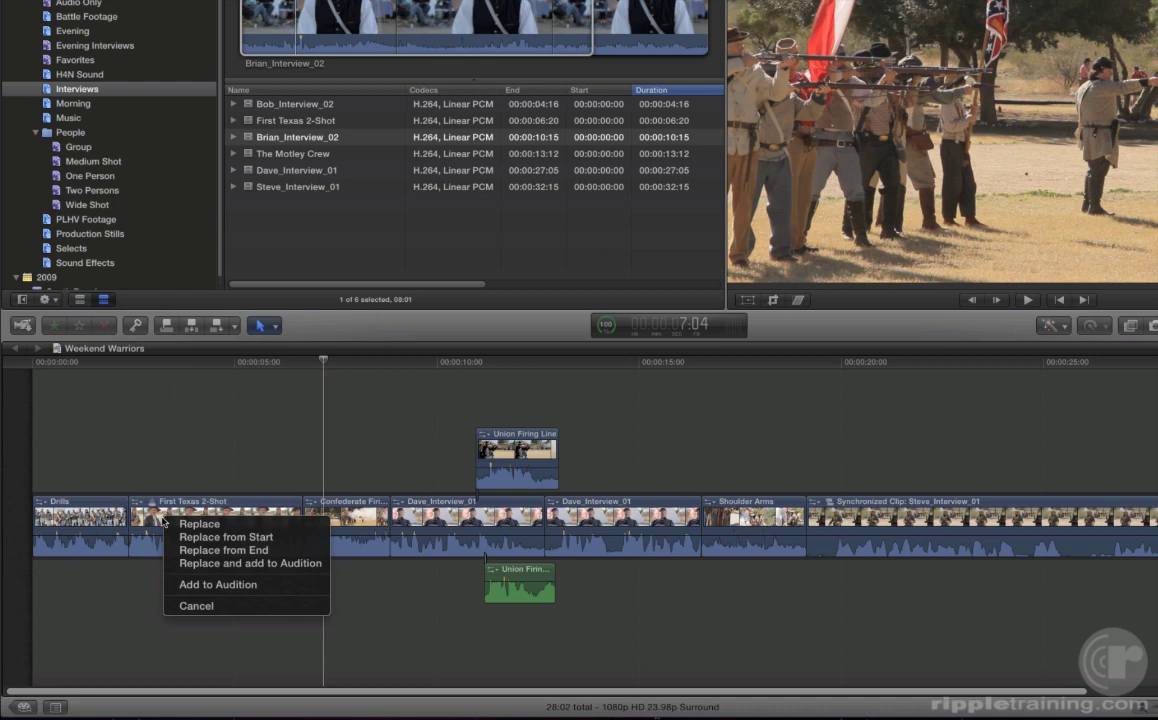
- Add Brian_Interview_02 to the audition, make it the active pick, and play it
click(185, 589)
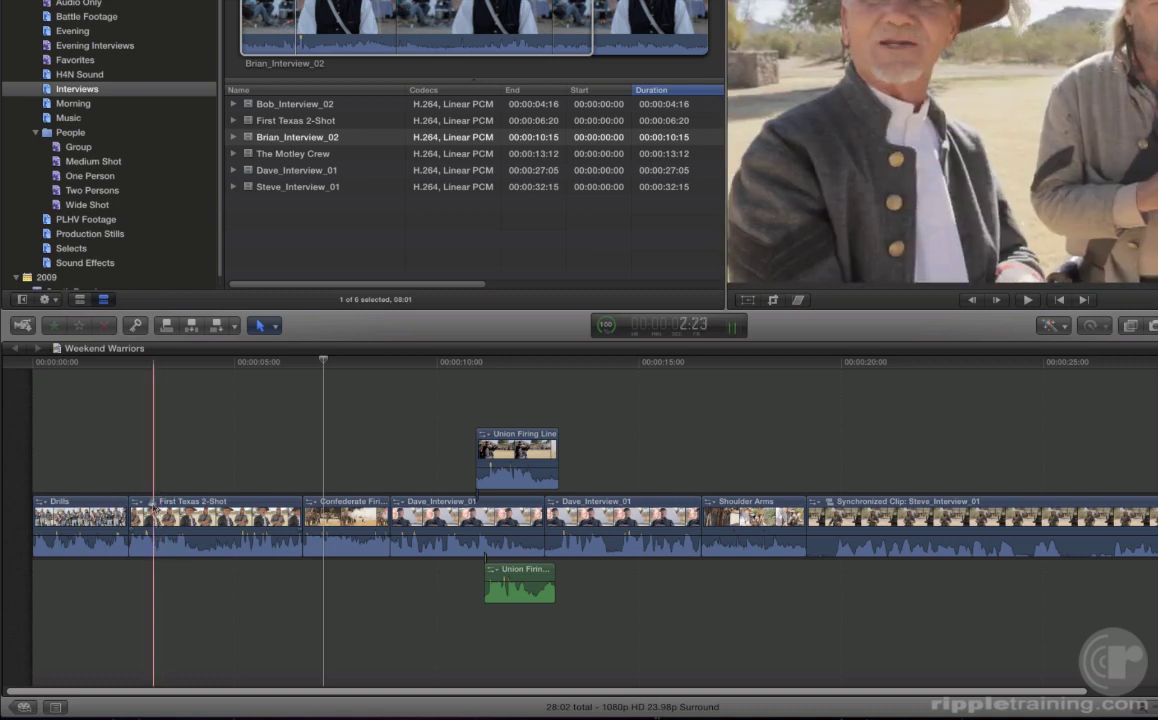
click(153, 512)
key(alt+y)
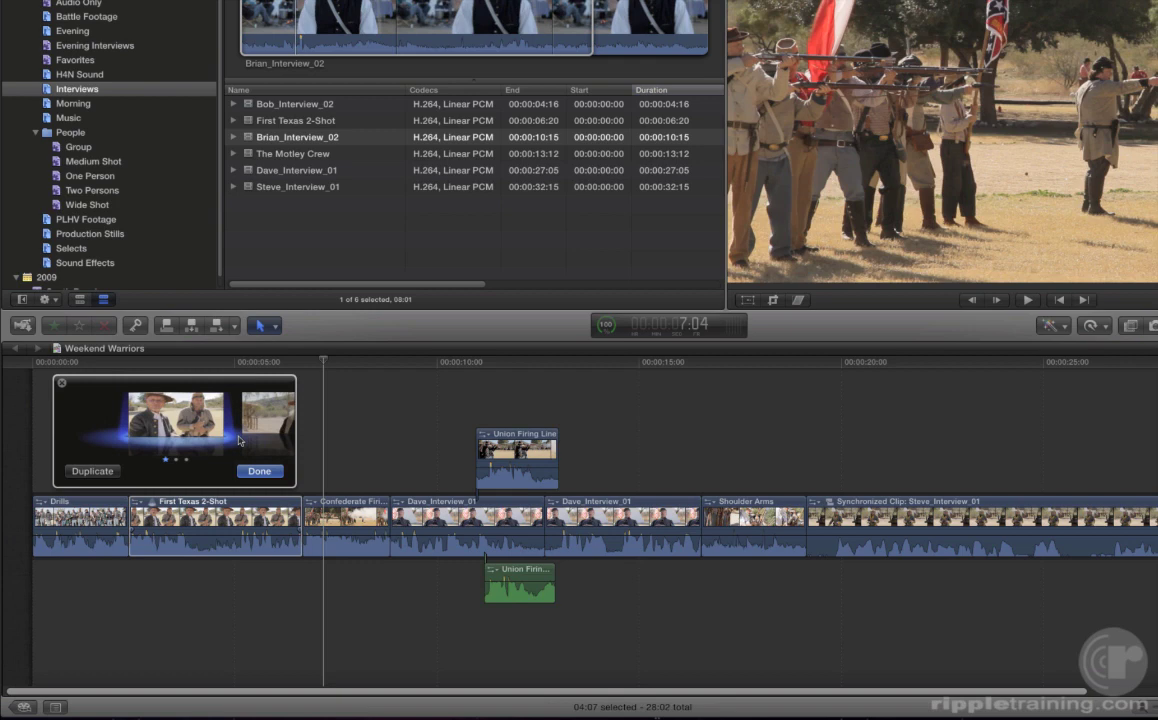
key(Right)
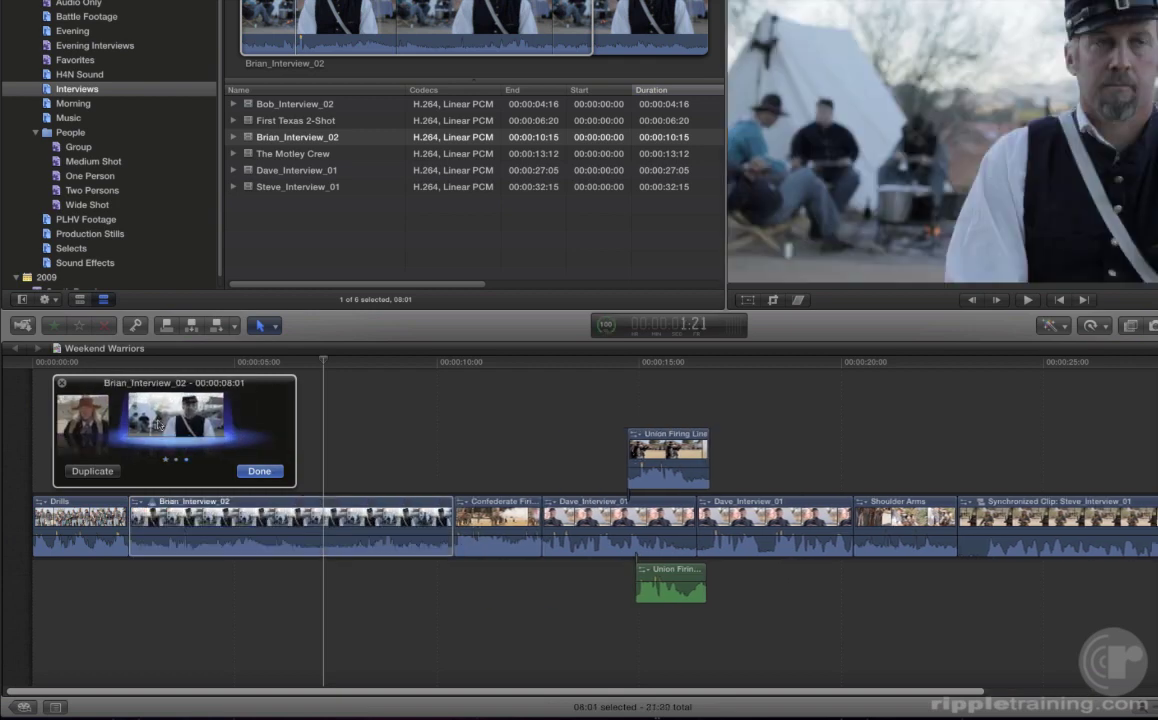
key(space)
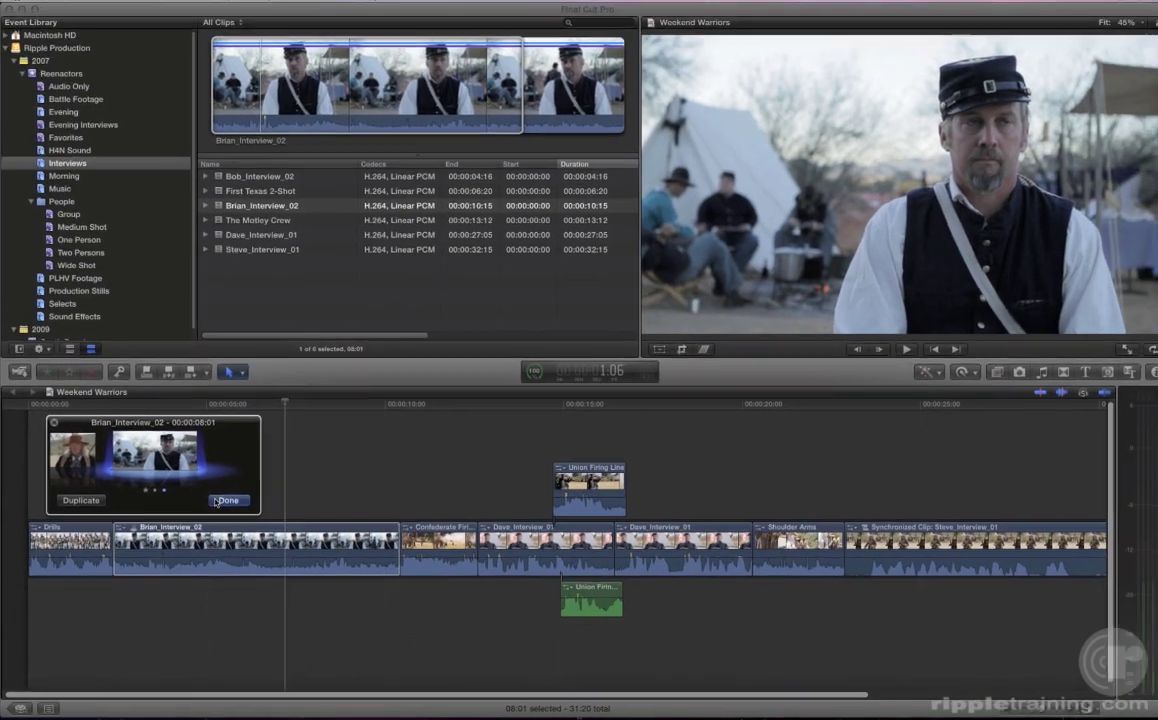
- Confirm and preview the Brian_Interview_02 pick, then revert the audition to First Texas 2-Shot
click(245, 470)
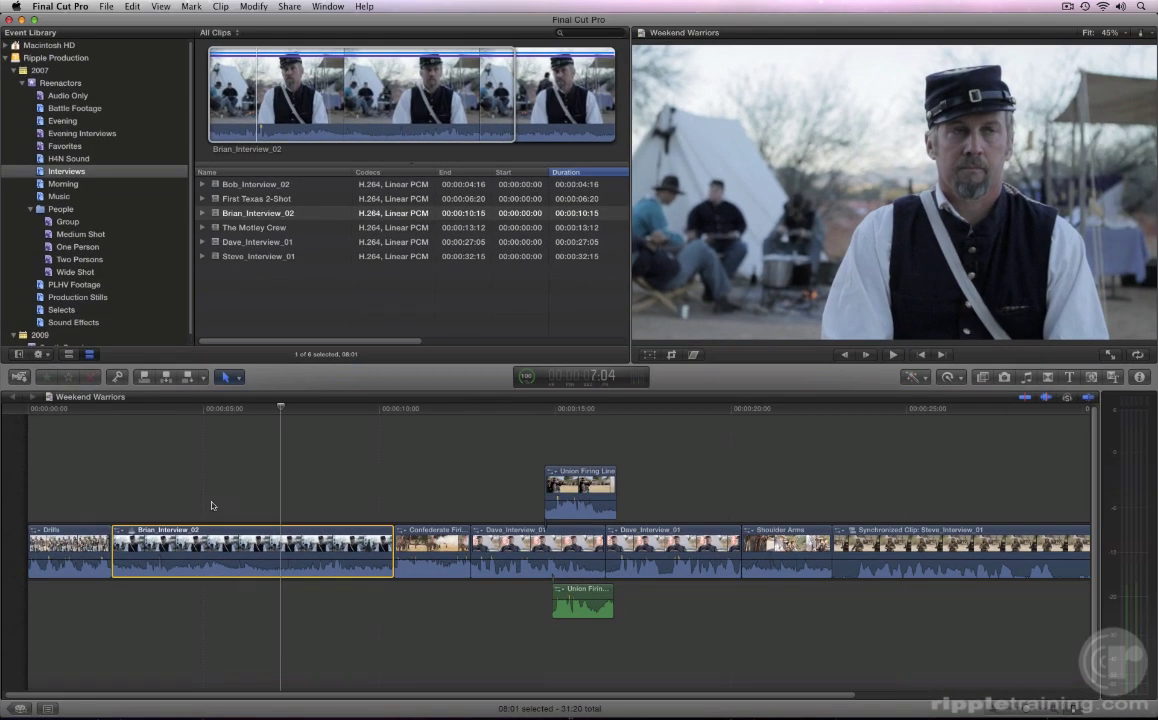
key(/)
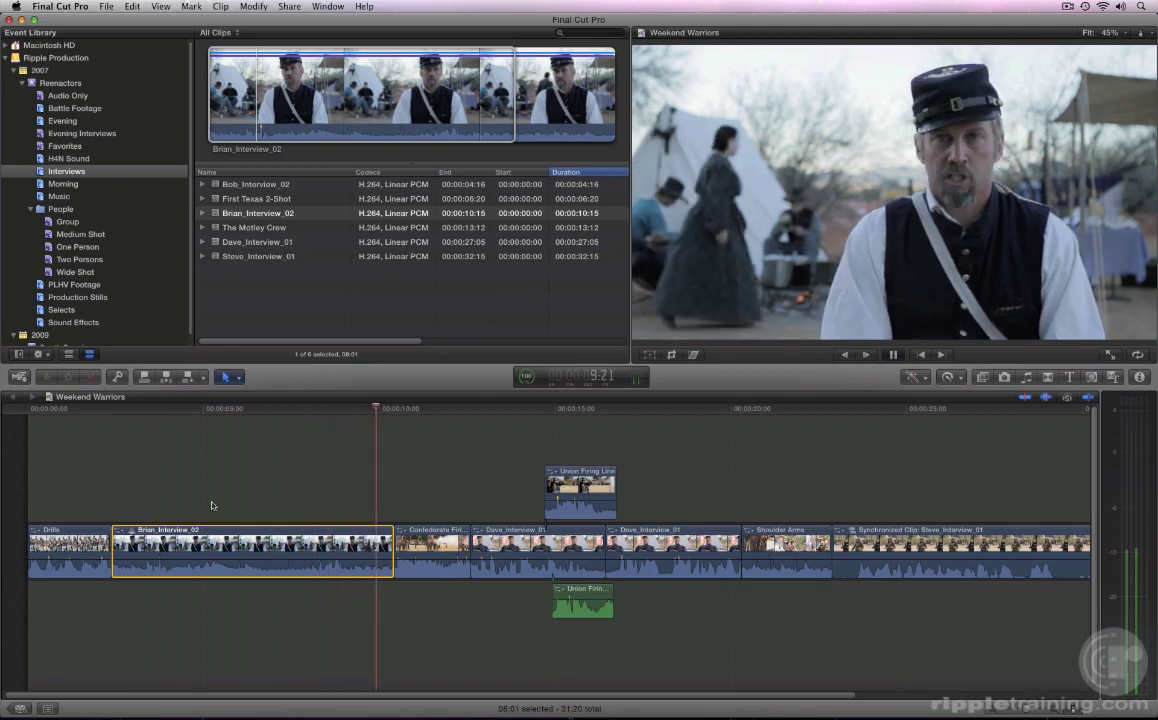
key(space)
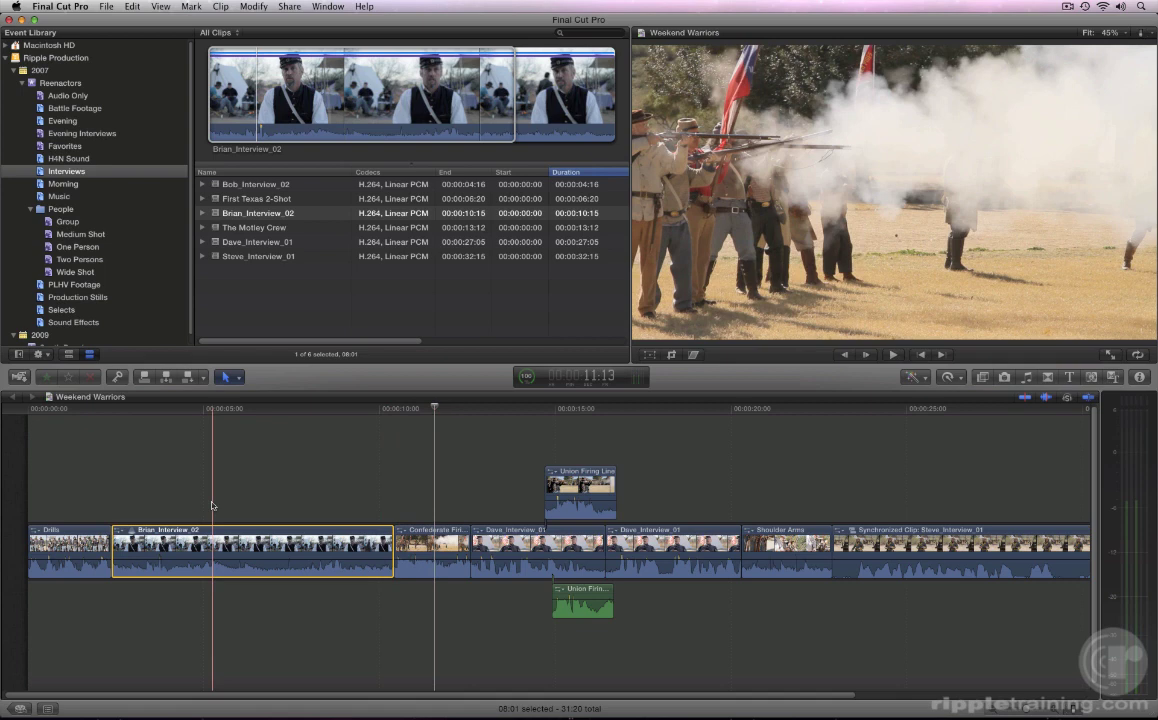
key(super+z)
key(super+z)
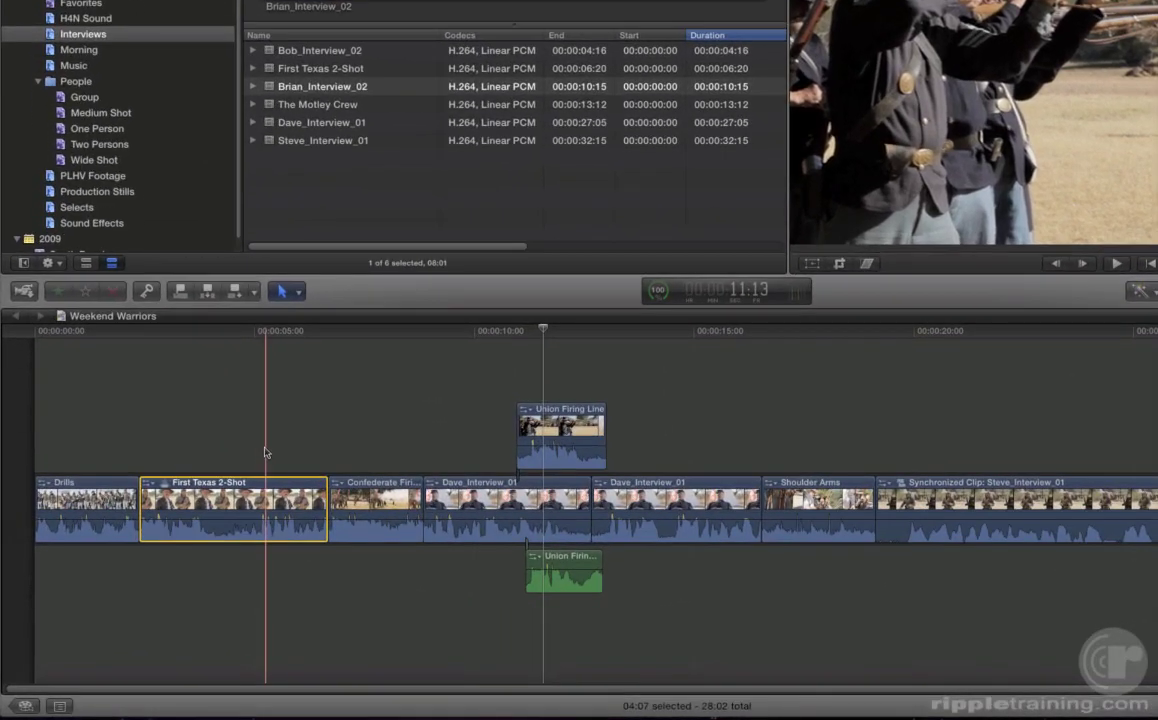
- Apply Audition > Finalize Audition to the First Texas 2-Shot clip
right_click(203, 487)
mouse_move(239, 477)
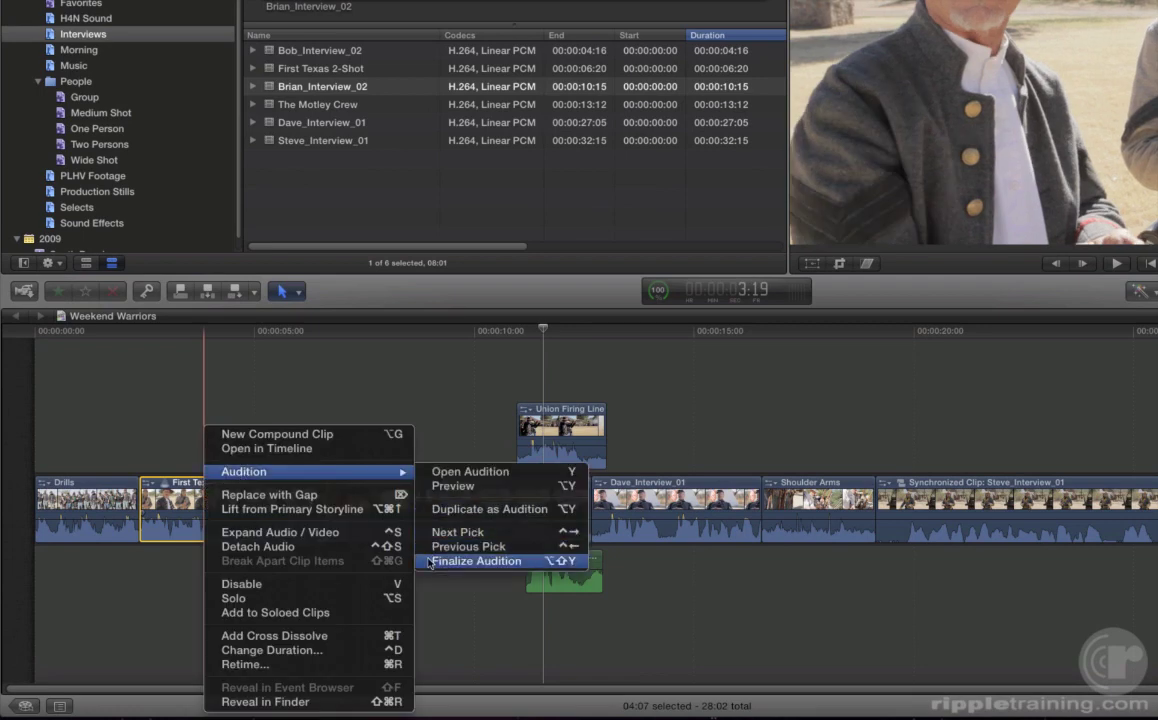
click(476, 561)
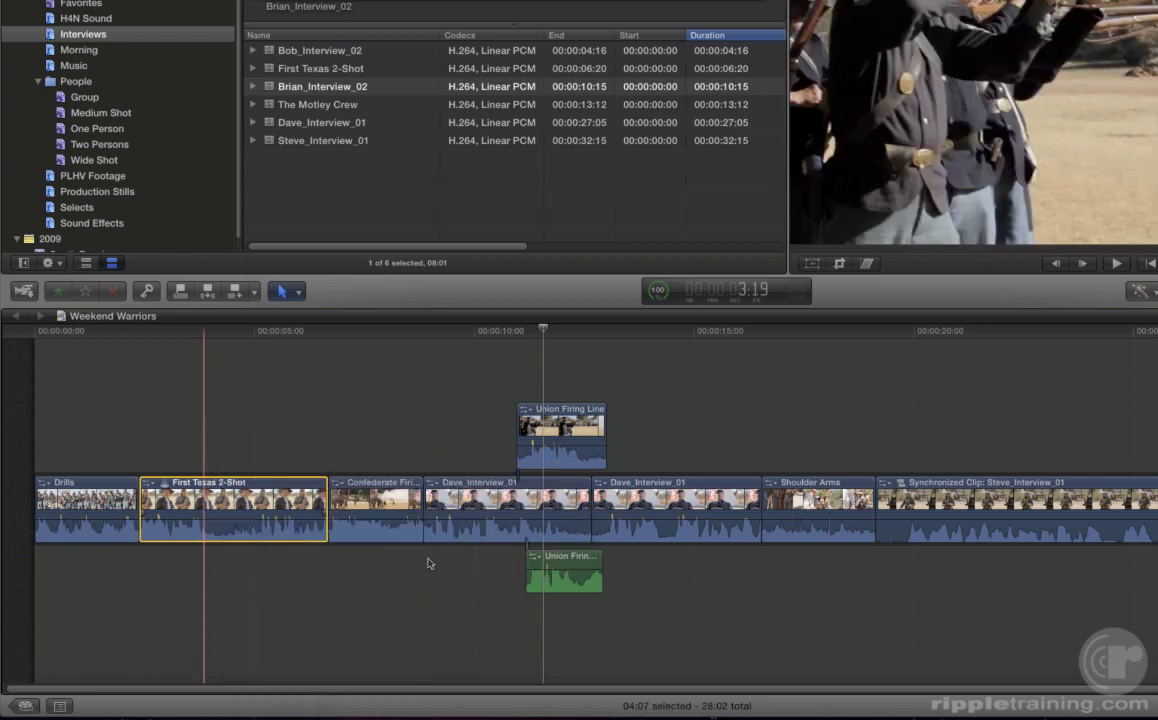